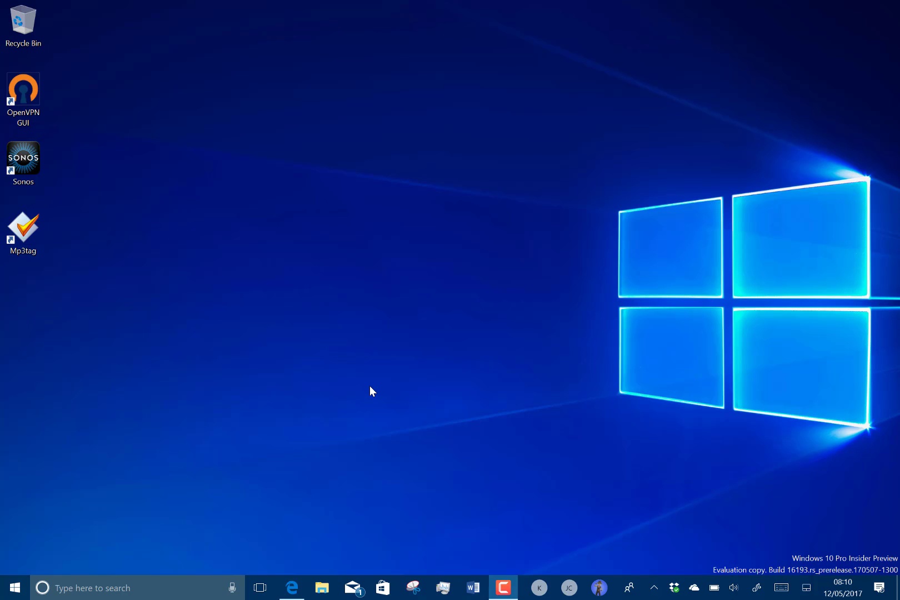
# - Open the Windows 10 Start menu with its Most used list and live tiles
pyautogui.click(13, 588)
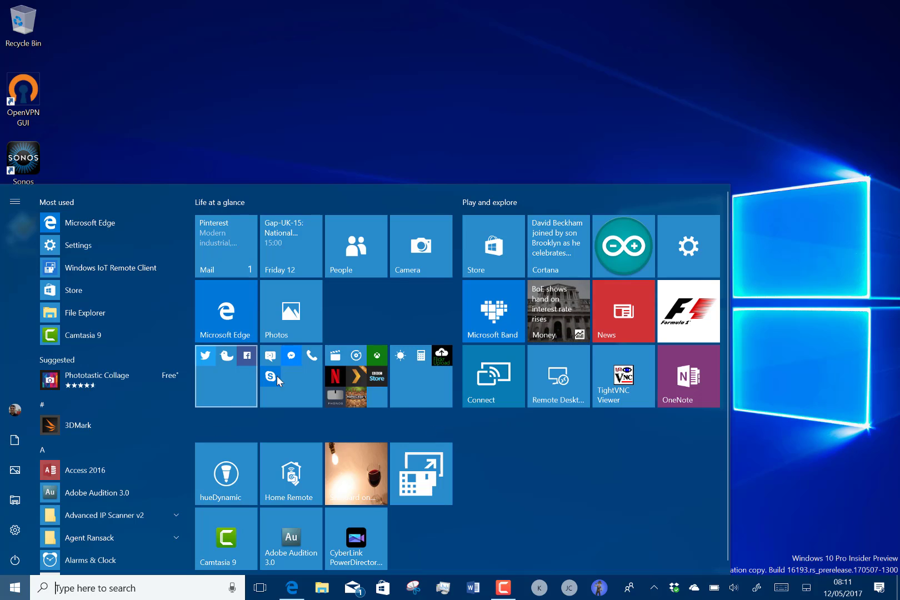
# - Launch Groove Music, toggle its window size, shrink it to collapse navigation, then close it
pyautogui.click(473, 288)
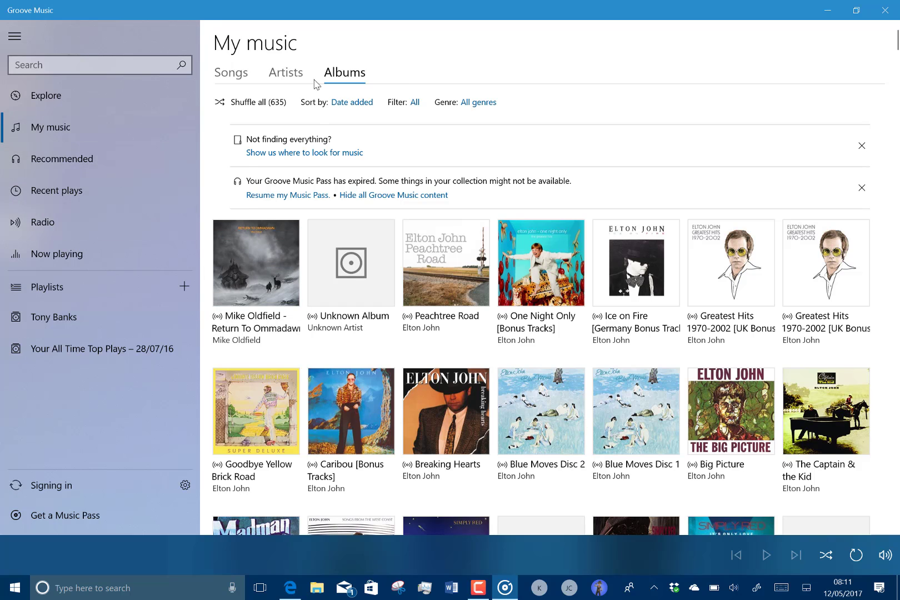
pyautogui.doubleClick(716, 5)
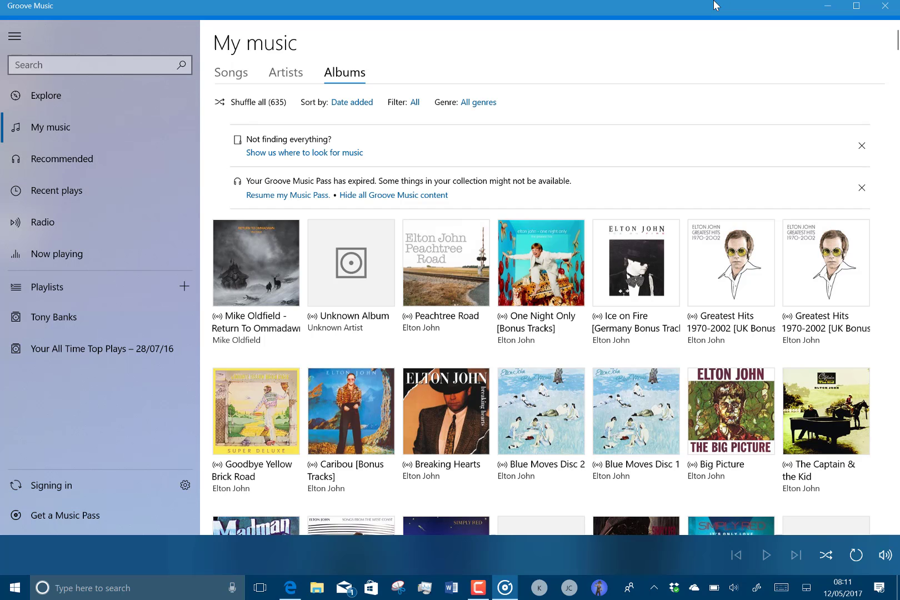
pyautogui.doubleClick(81, 5)
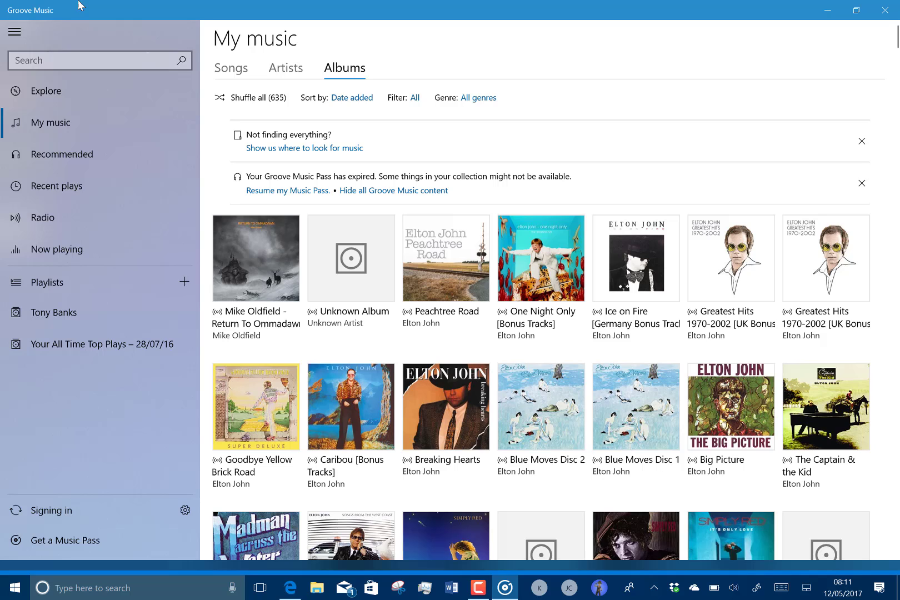
pyautogui.doubleClick(128, 10)
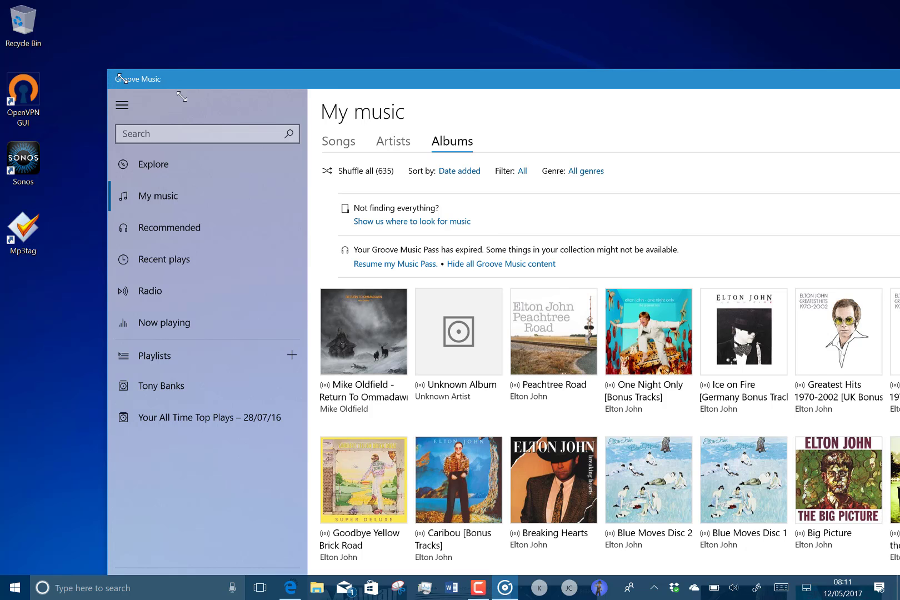
pyautogui.moveTo(119, 78); pyautogui.dragTo(291, 42)
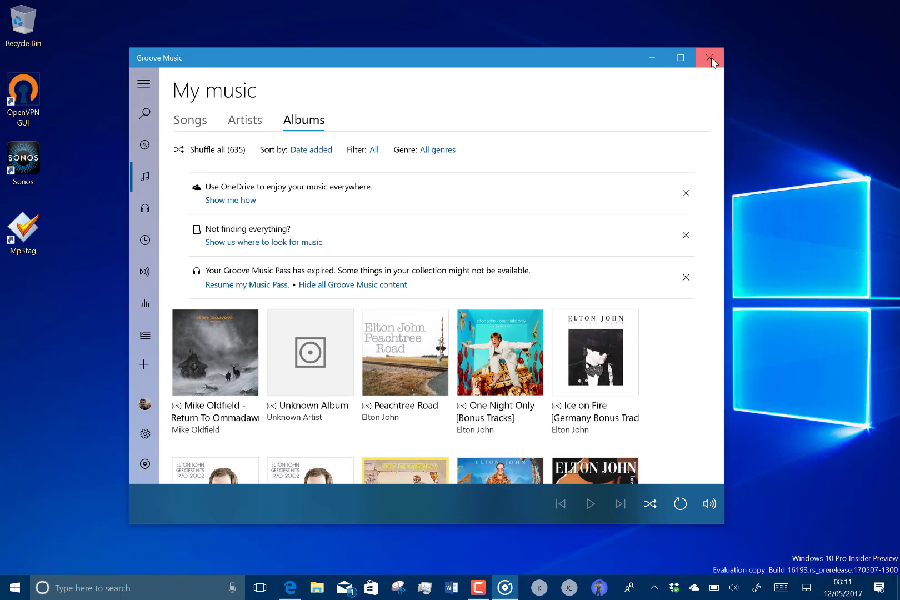
pyautogui.click(709, 57)
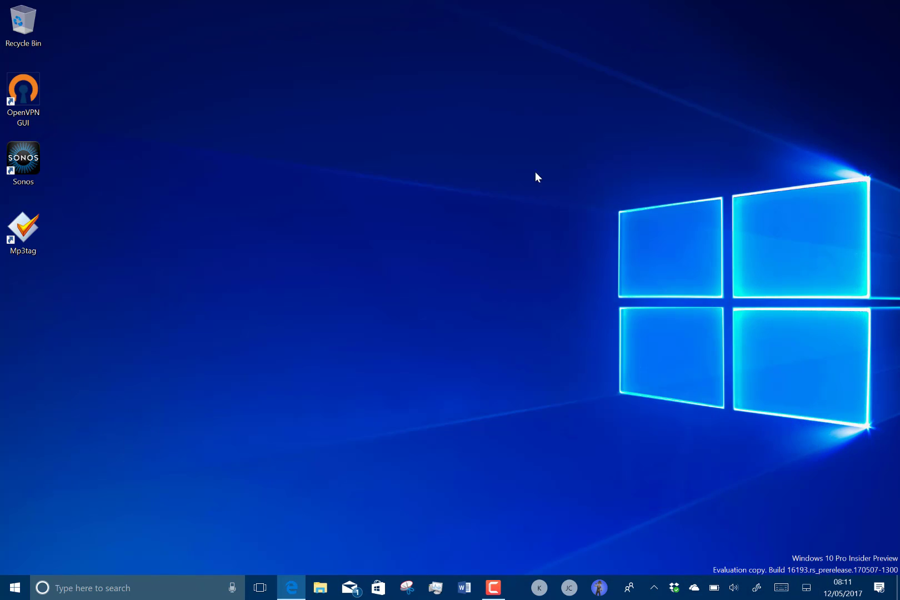
# - Launch Photos from the Start menu, then un-maximize, shrink, move and enlarge its window
pyautogui.click(16, 589)
pyautogui.click(272, 318)
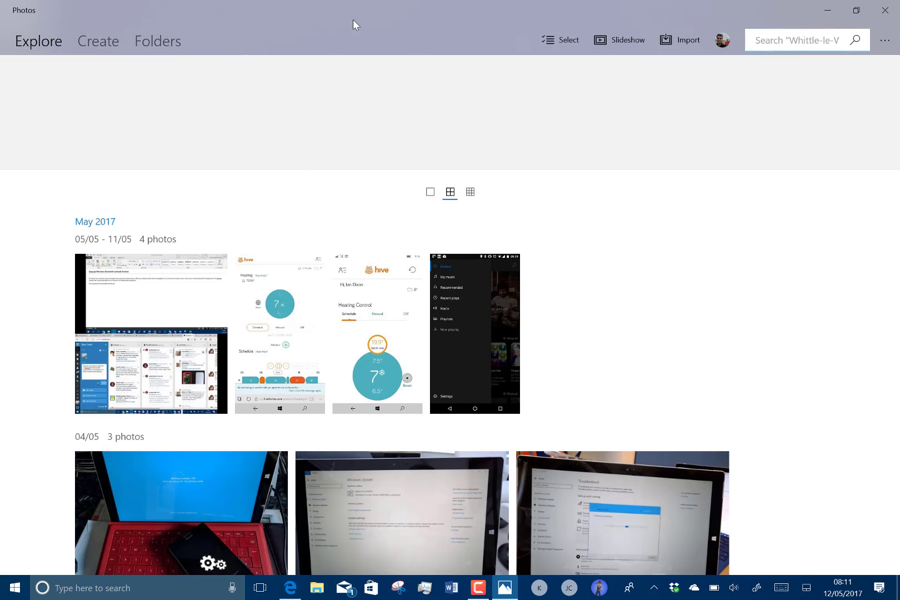
pyautogui.moveTo(353, 20); pyautogui.dragTo(361, 45)
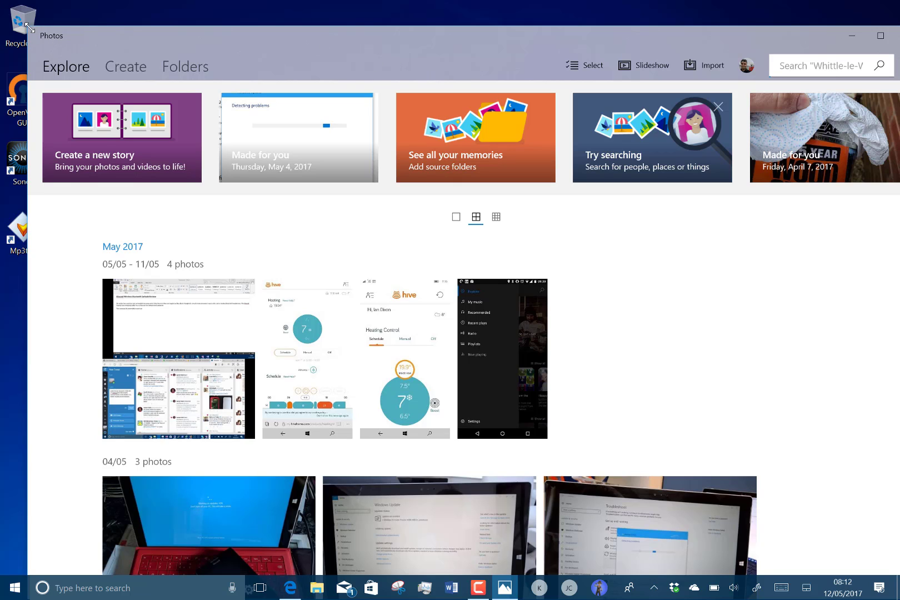
pyautogui.moveTo(33, 28); pyautogui.dragTo(337, 193)
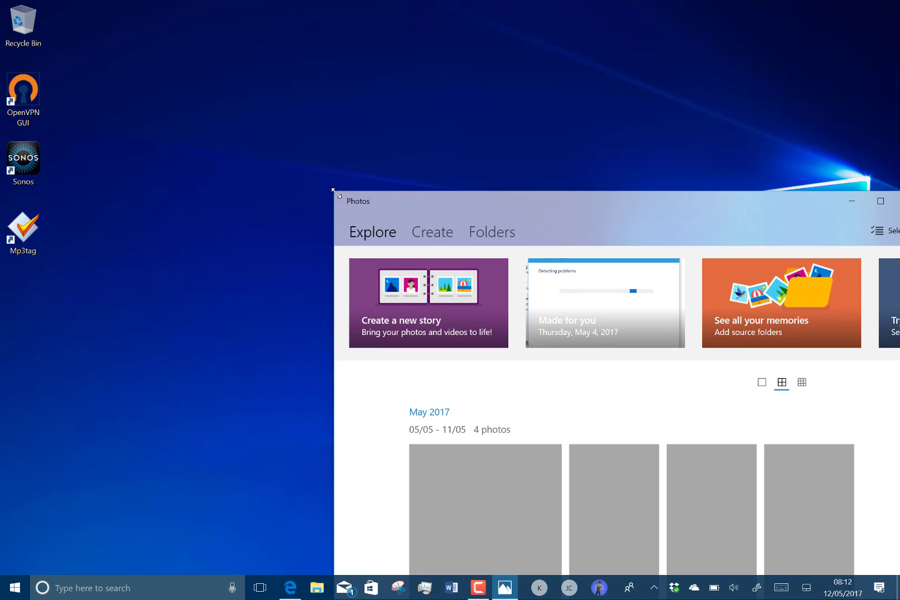
pyautogui.moveTo(591, 209); pyautogui.dragTo(326, 42)
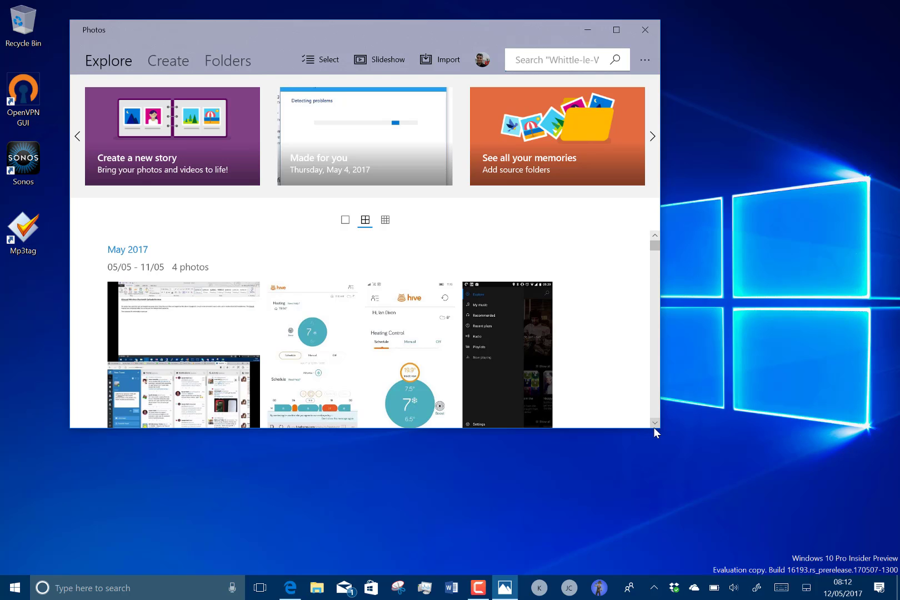
pyautogui.moveTo(661, 429); pyautogui.dragTo(895, 537)
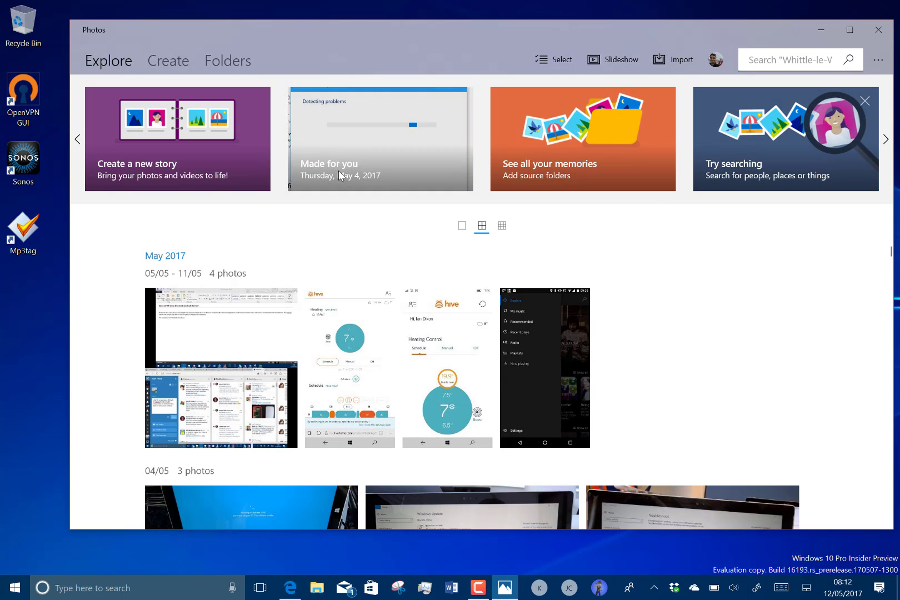
# - Advance the Explore carousel three cards and open the Sunday, April 16 story
pyautogui.click(886, 142)
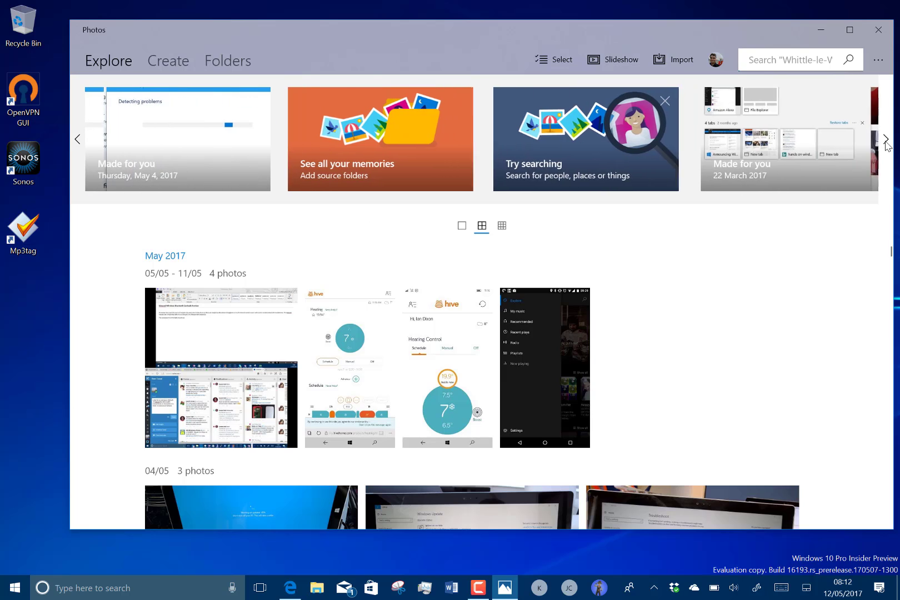
pyautogui.click(886, 142)
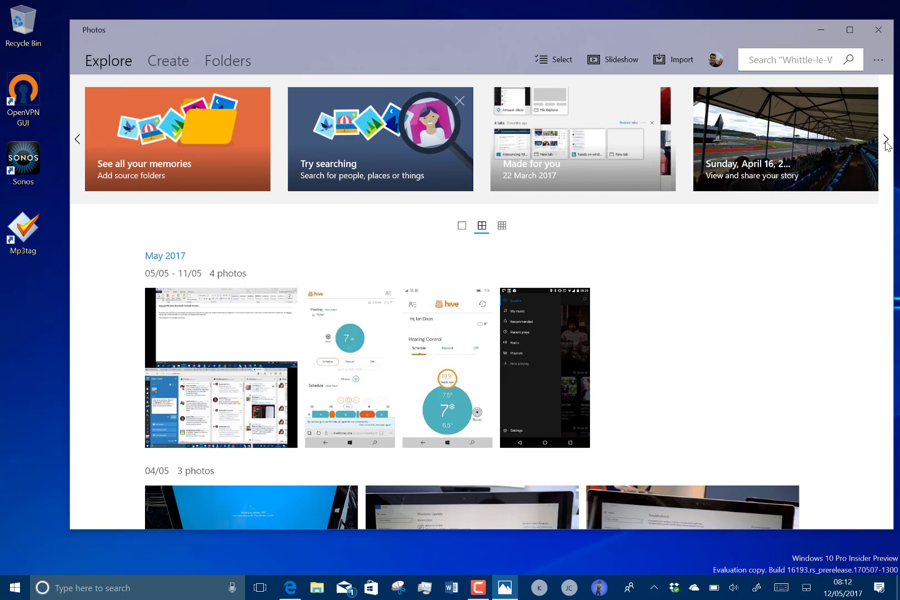
pyautogui.click(886, 142)
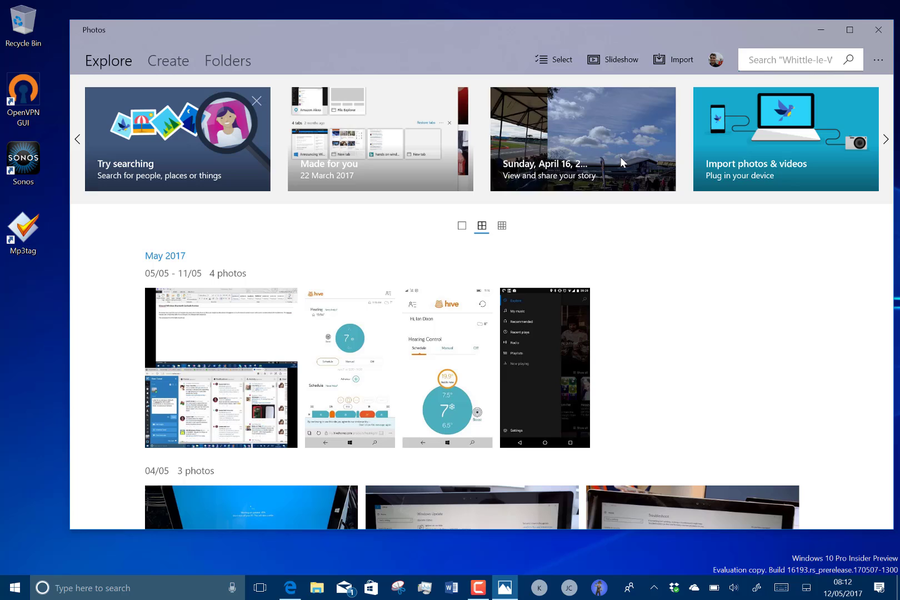
pyautogui.click(558, 135)
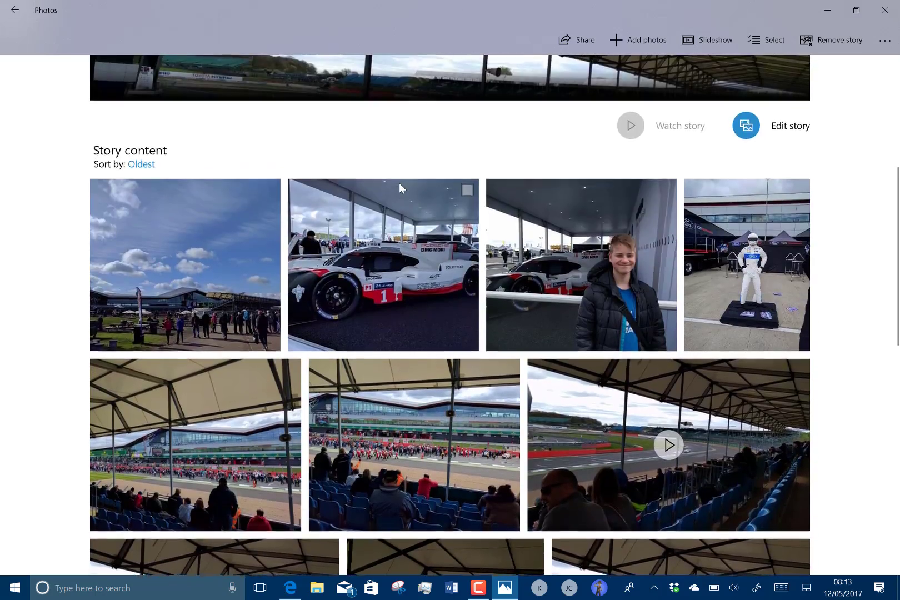
pyautogui.scroll(3, 399, 183)
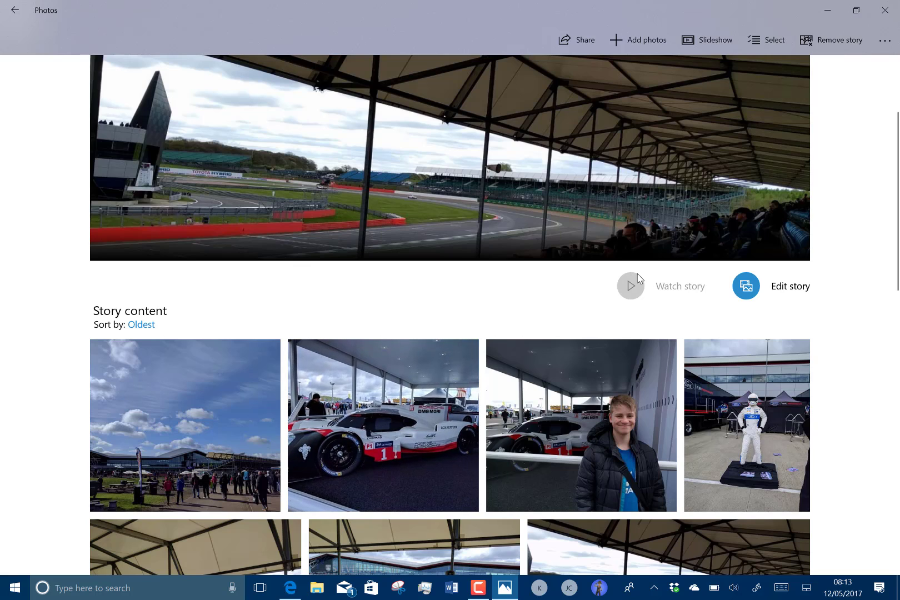
# - Edit the April 16 story as a video, dismiss the tip, and play the preview
pyautogui.click(768, 287)
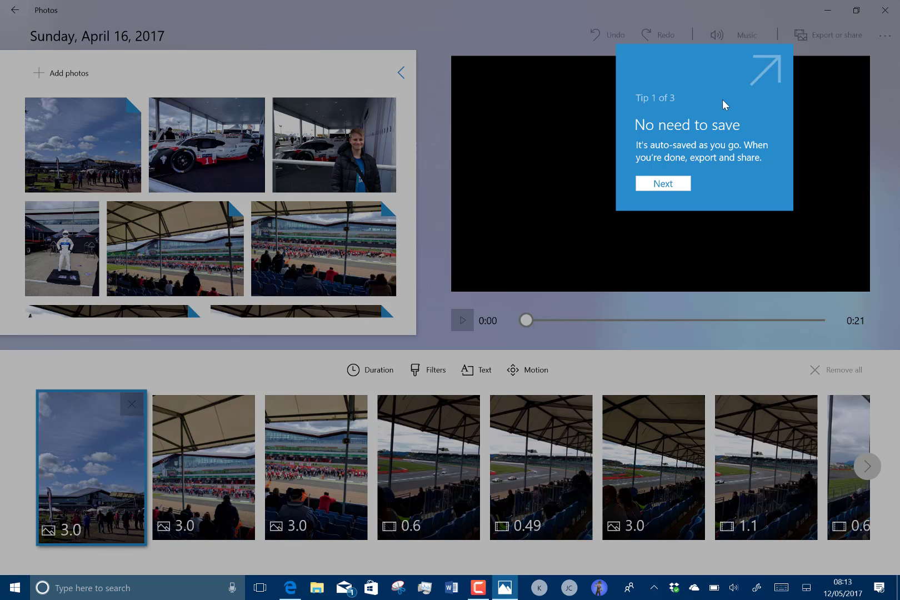
pyautogui.click(438, 247)
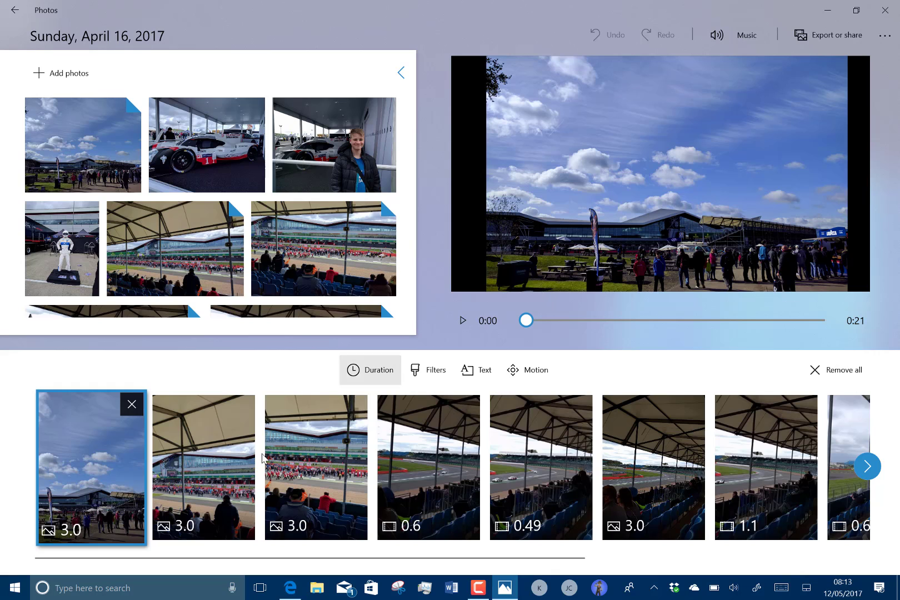
pyautogui.scroll(-5, 472, 468)
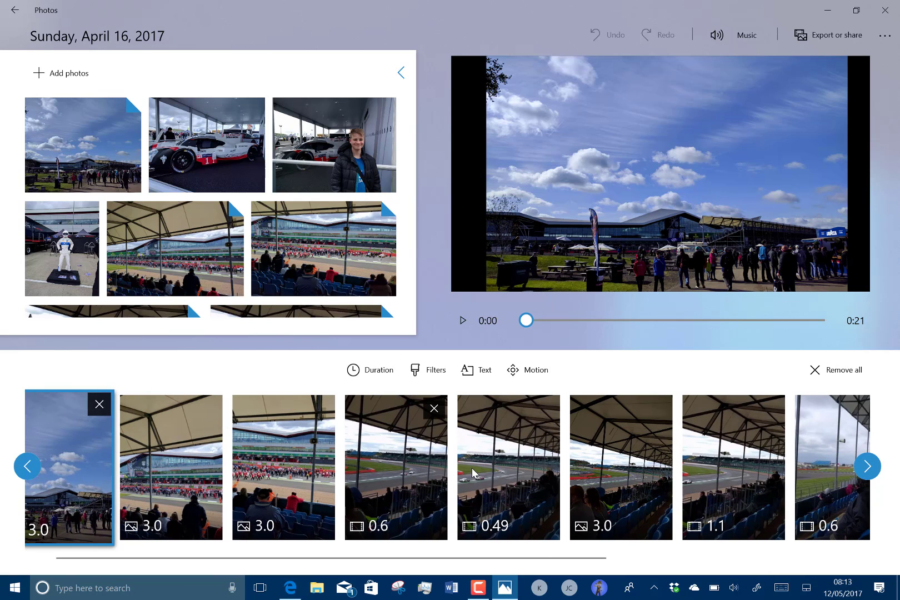
pyautogui.scroll(5, 471, 471)
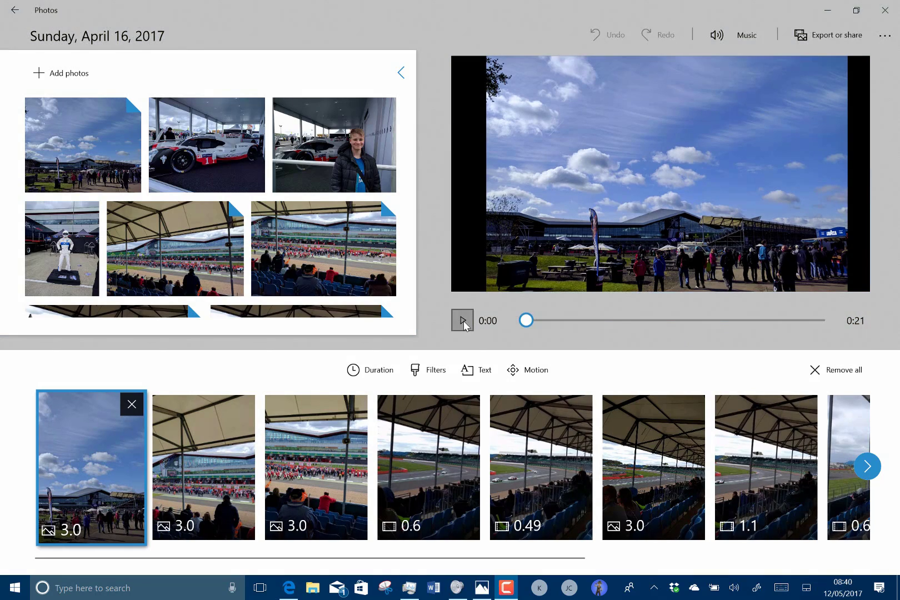
pyautogui.click(464, 324)
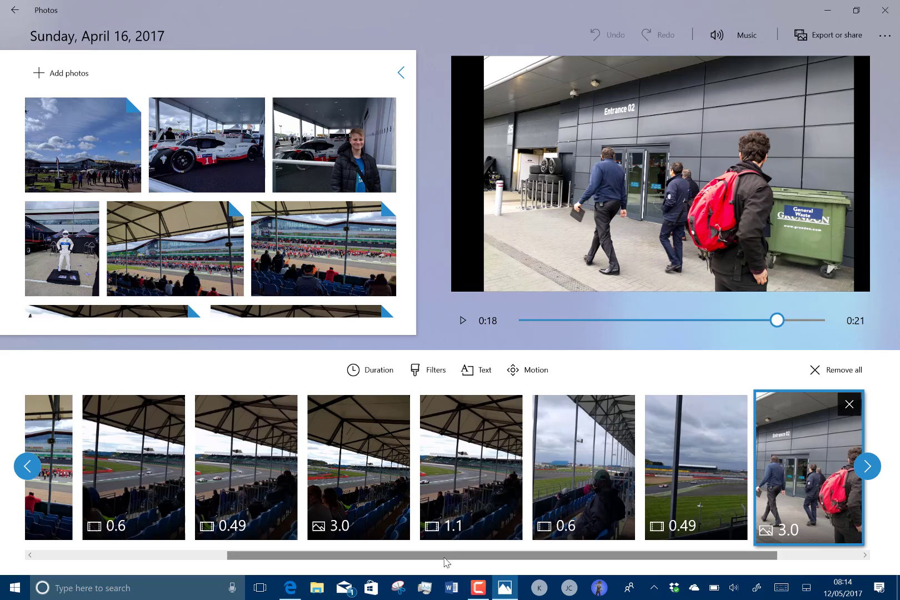
pyautogui.moveTo(444, 562); pyautogui.dragTo(253, 562)
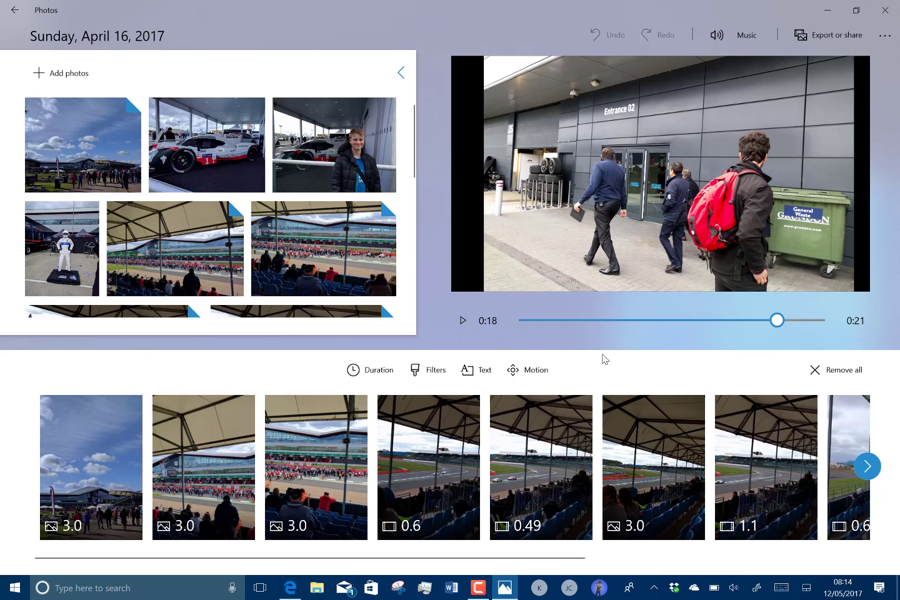
# - Return to Explore and open the Thursday, May 4, 2017 story
pyautogui.click(15, 11)
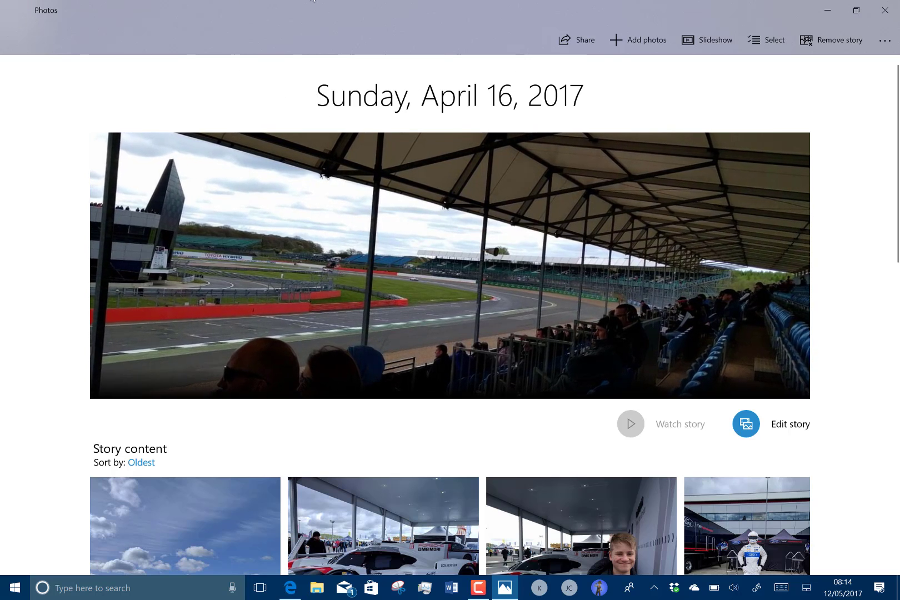
pyautogui.click(15, 11)
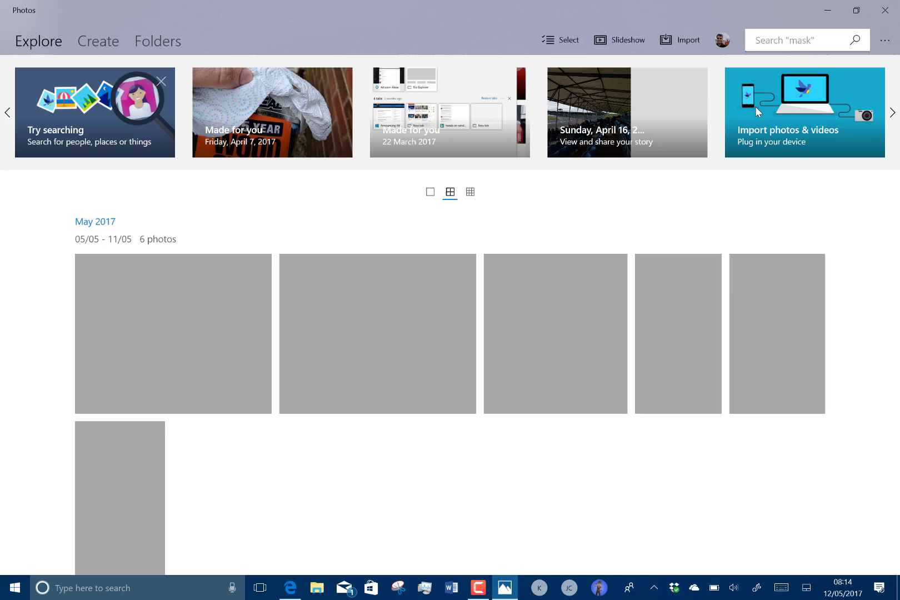
pyautogui.click(893, 113)
pyautogui.click(476, 135)
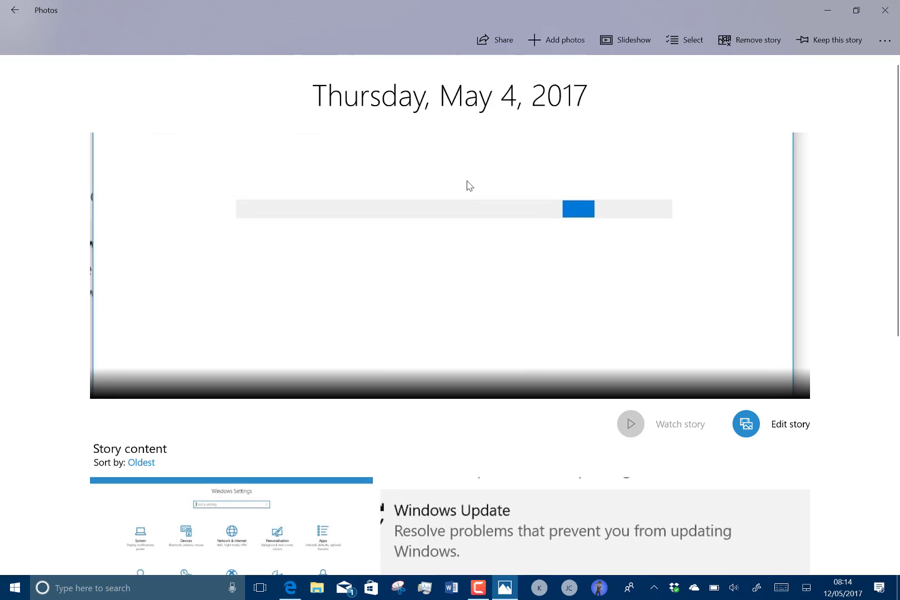
# - Watch the auto-generated May 4 story in full
pyautogui.scroll(-10, 548, 366)
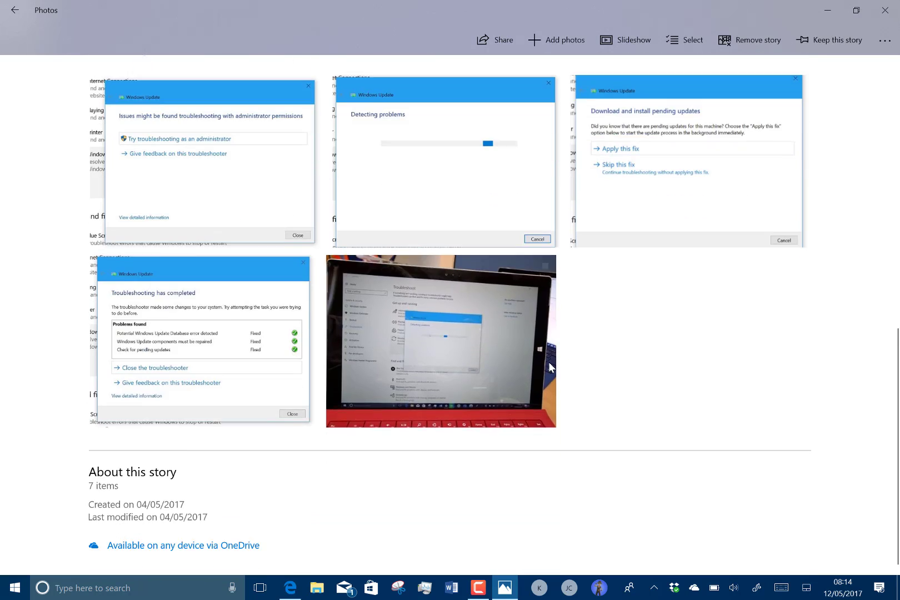
pyautogui.scroll(3, 548, 362)
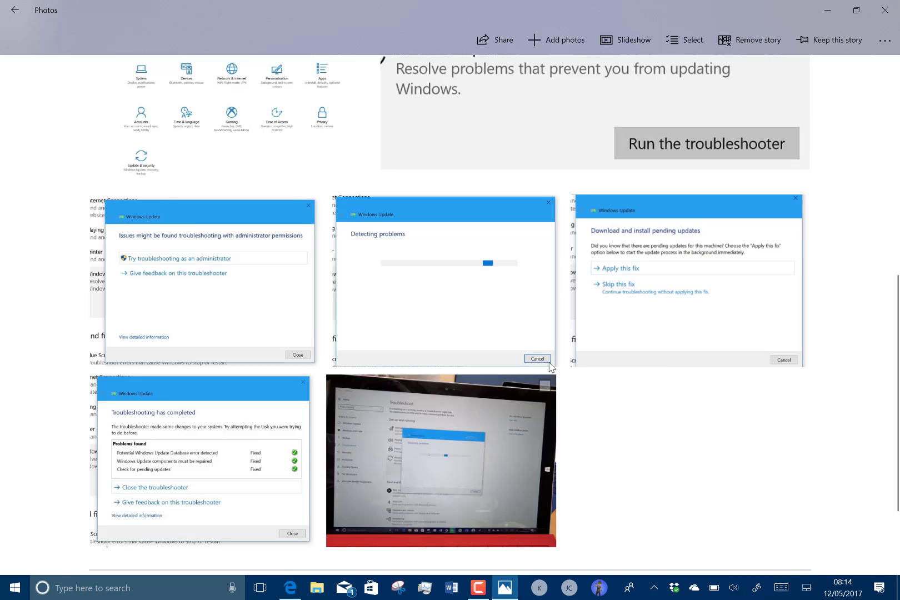
pyautogui.scroll(6, 549, 366)
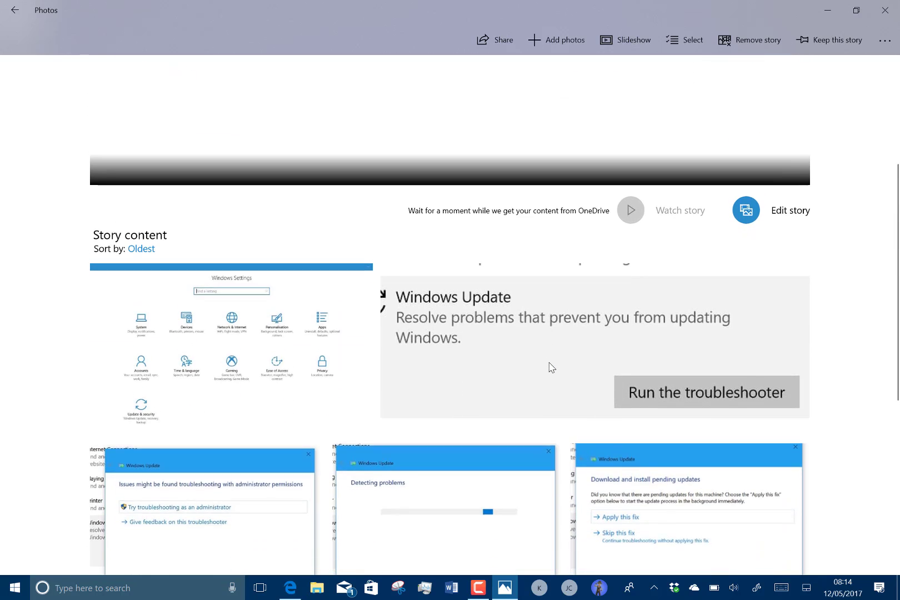
pyautogui.scroll(1, 549, 366)
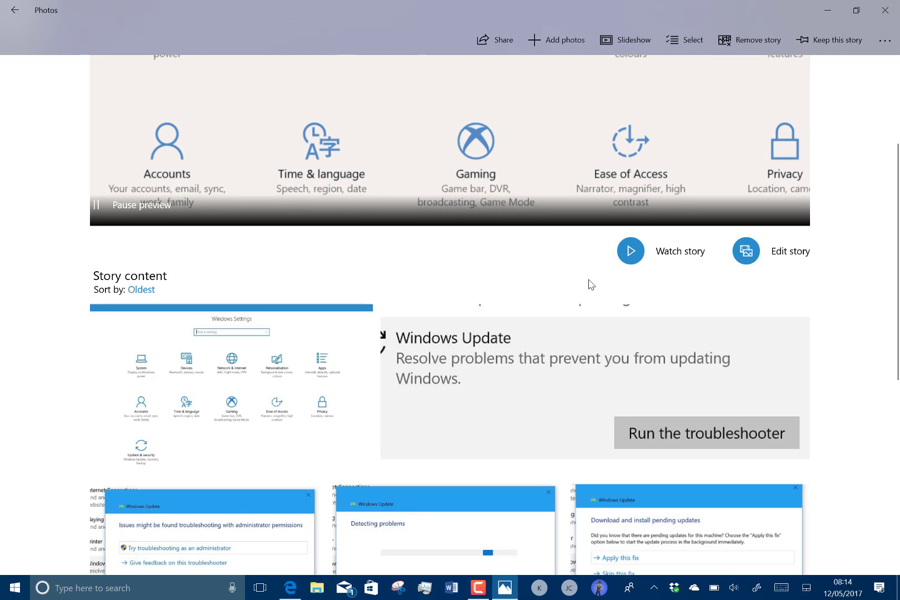
pyautogui.click(631, 251)
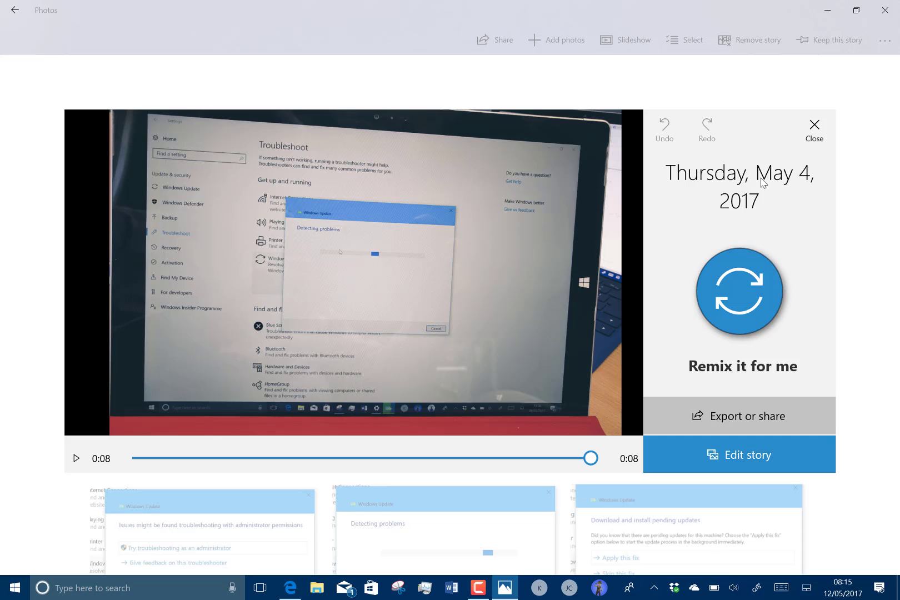
# - Export the story as a video at size S (Quickest upload)
pyautogui.click(702, 409)
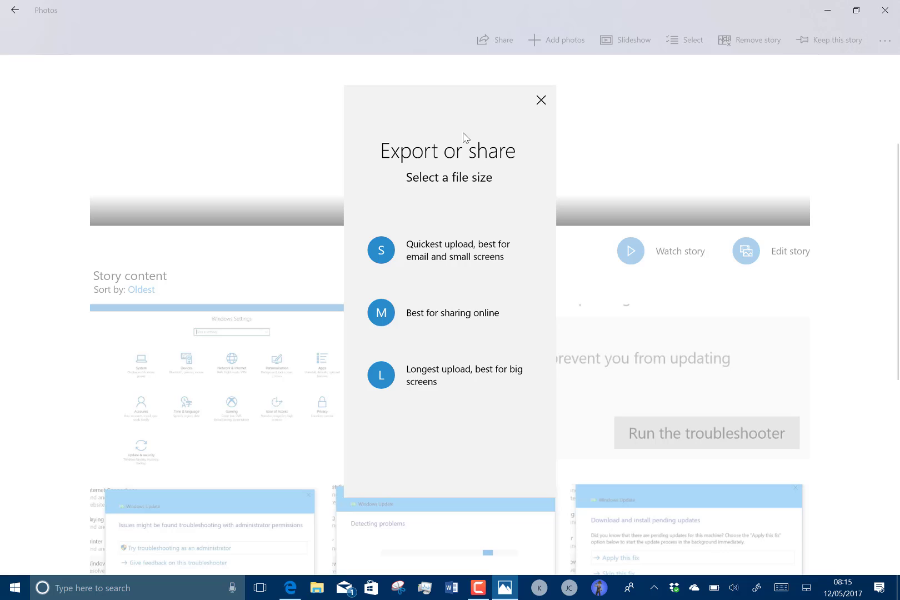
pyautogui.click(383, 250)
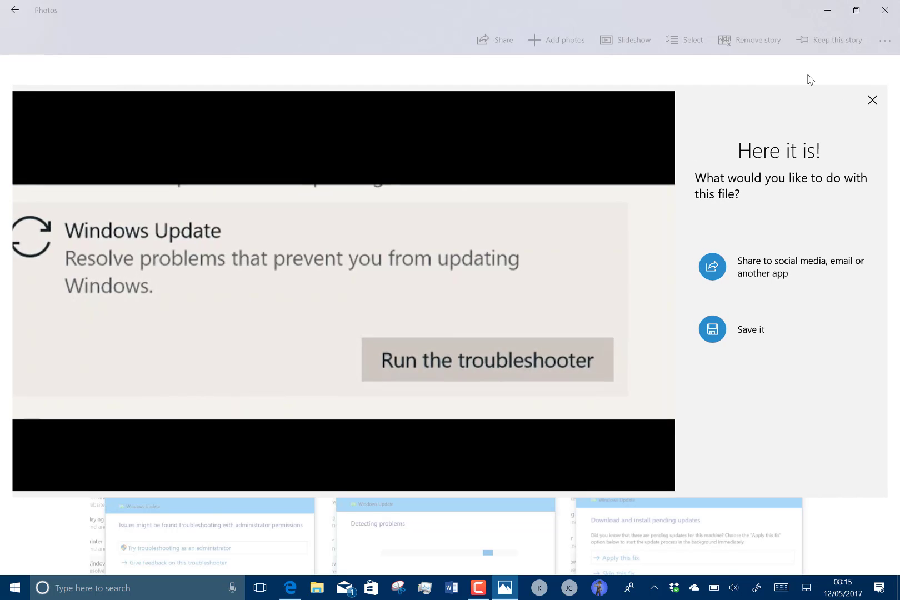
pyautogui.click(580, 236)
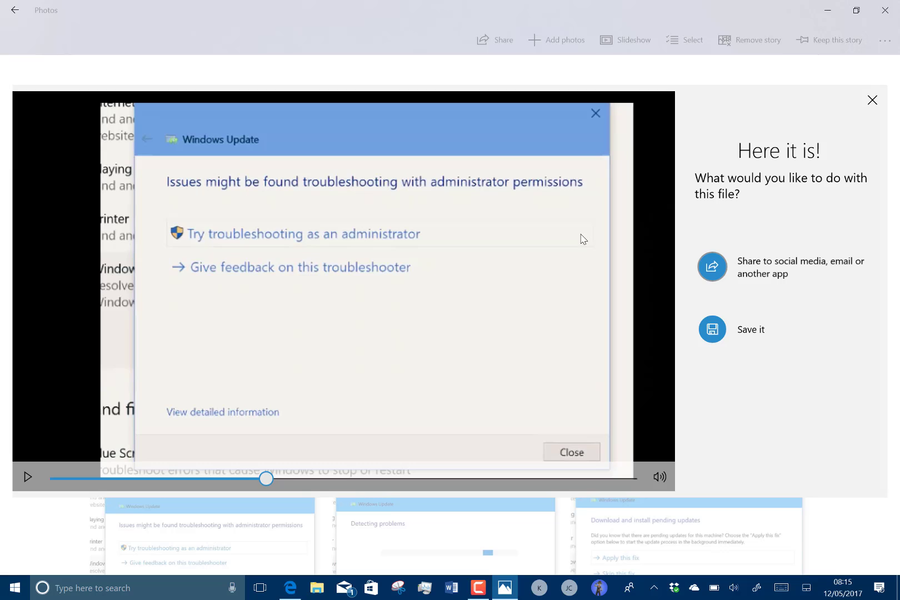
# - Try sharing the exported video to an app, then close the Here it is! pane
pyautogui.click(720, 276)
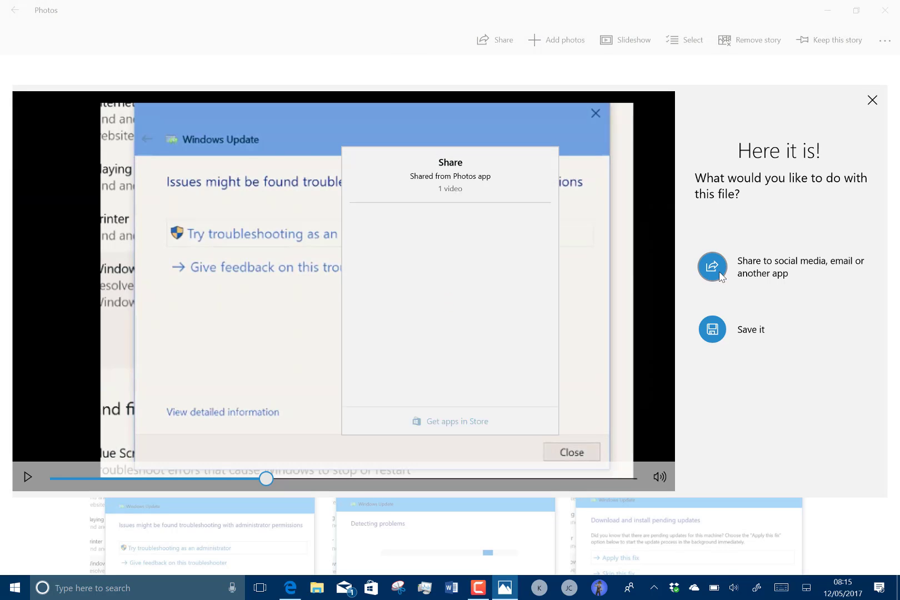
pyautogui.click(685, 346)
pyautogui.click(752, 269)
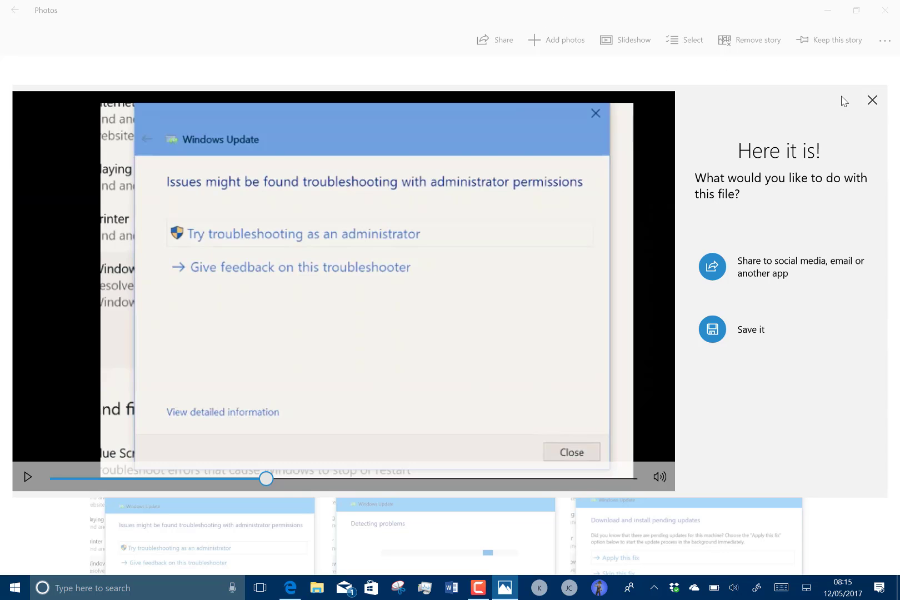
pyautogui.click(872, 100)
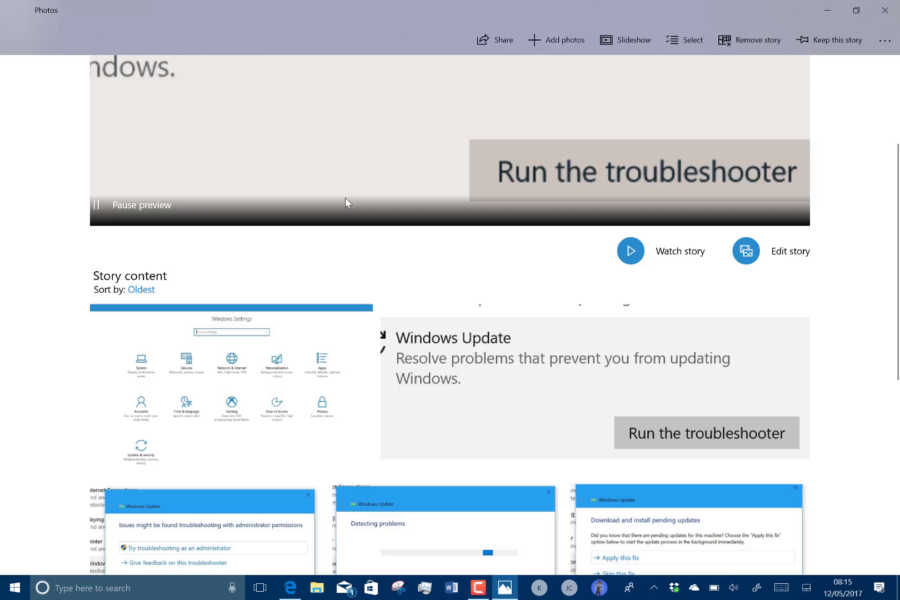
# - Leave the story and search the photo collection for House
pyautogui.press('Escape')
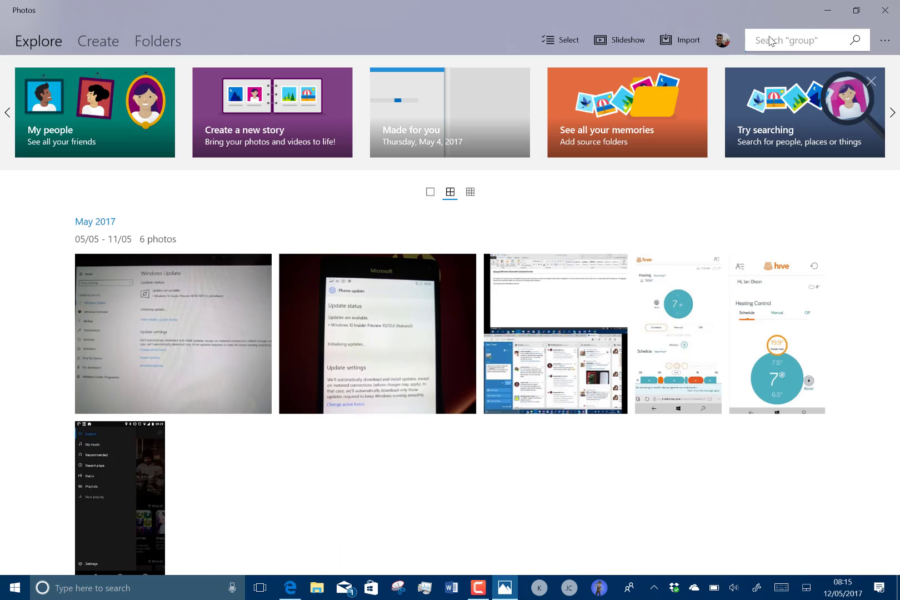
pyautogui.click(770, 42)
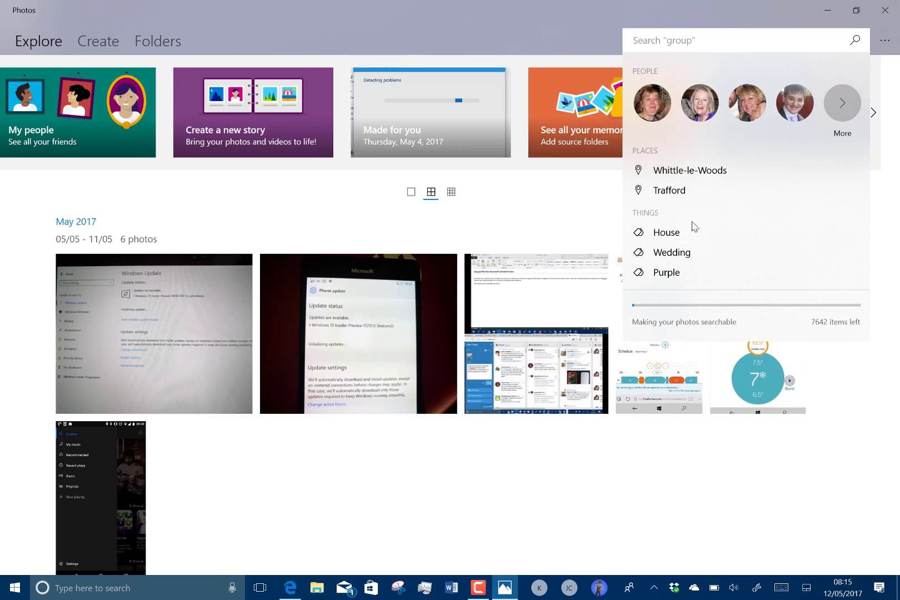
pyautogui.click(642, 239)
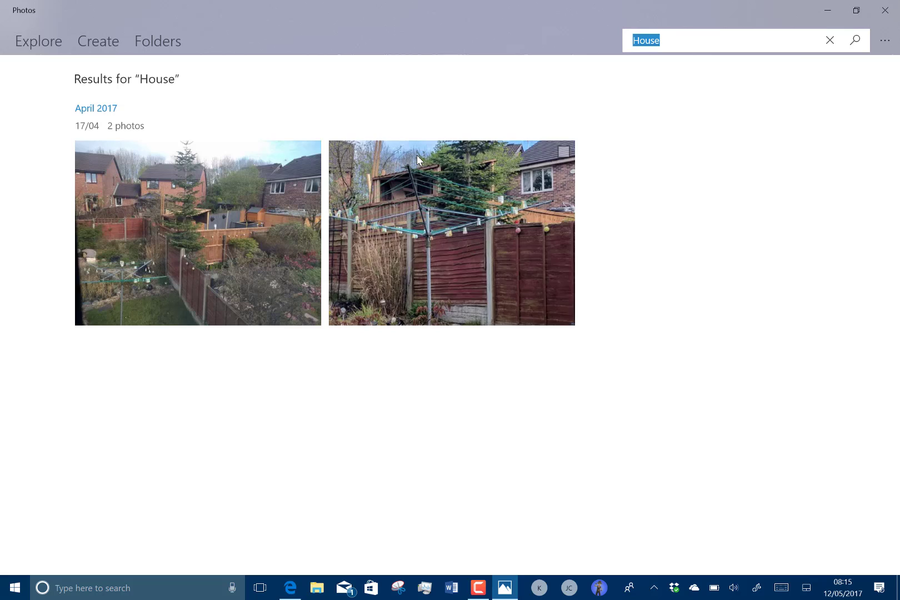
# - Visit the Create, Folders and Explore pages, then launch Task Manager
pyautogui.click(87, 44)
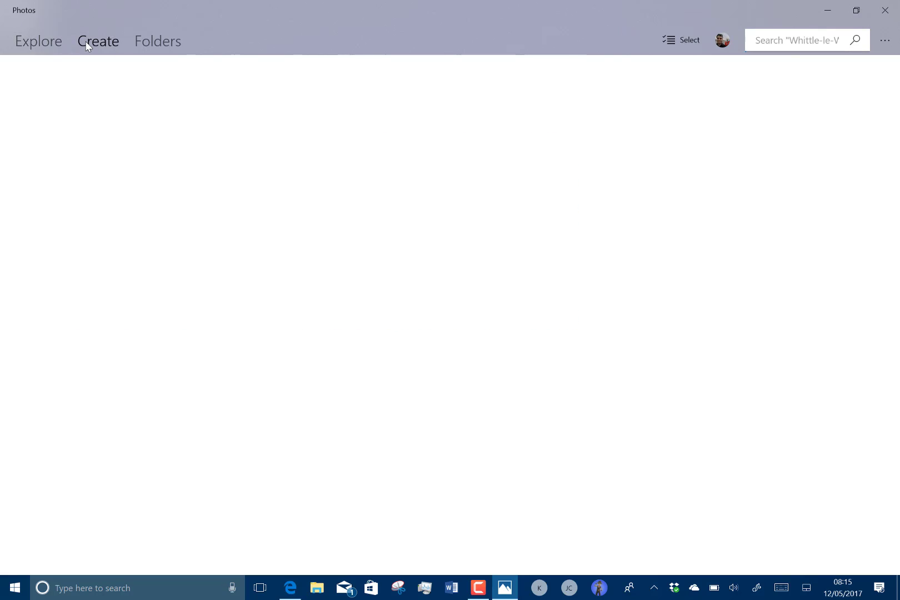
pyautogui.click(159, 42)
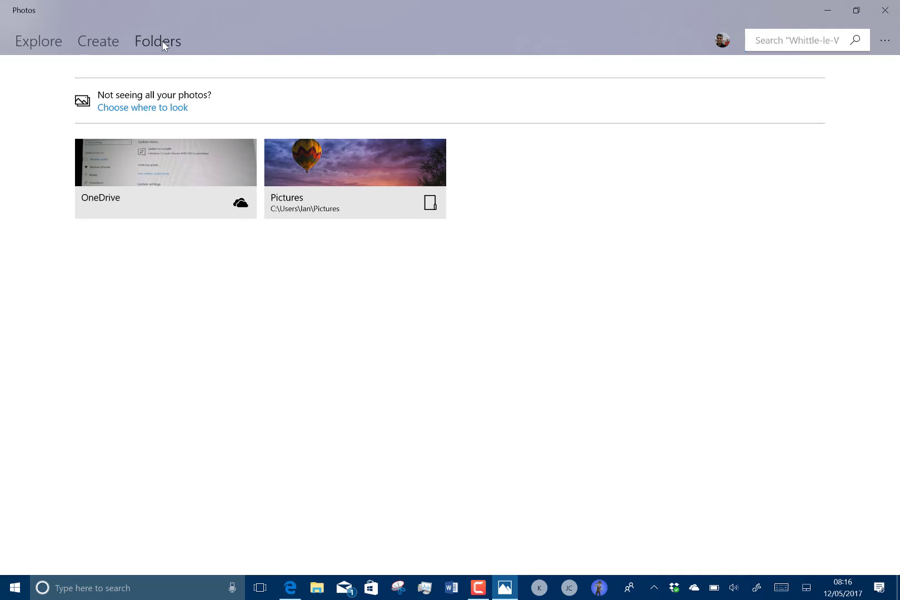
pyautogui.click(58, 42)
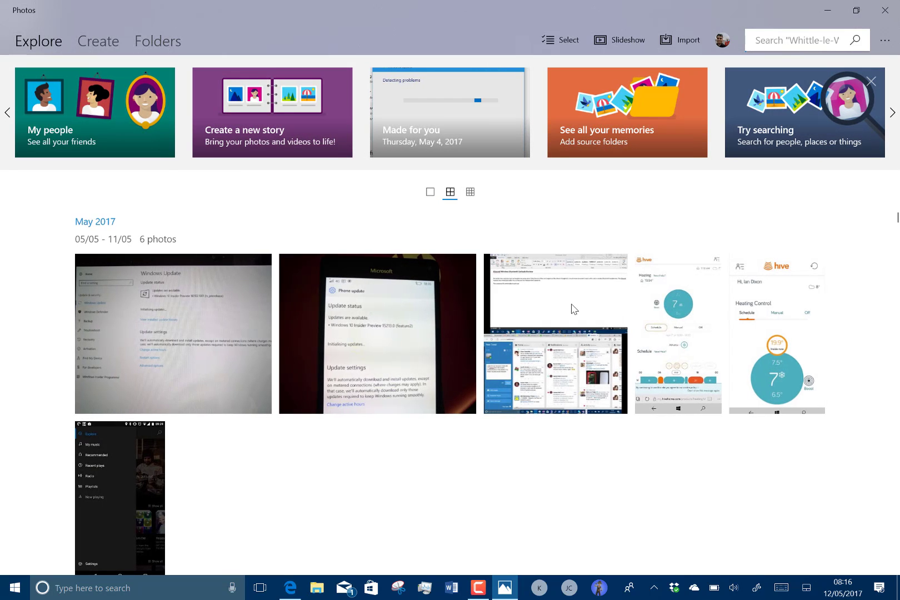
pyautogui.moveTo(574, 309)
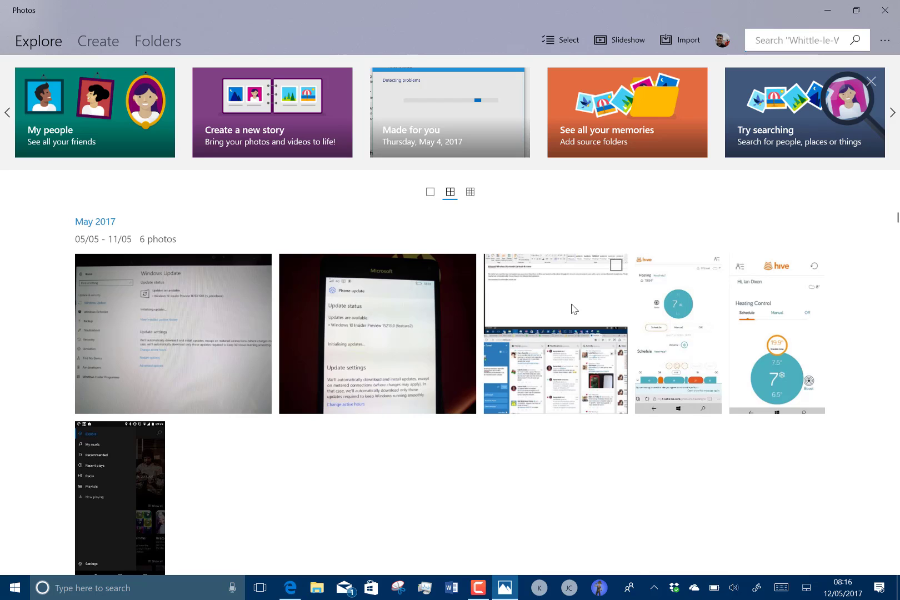
pyautogui.click(425, 588)
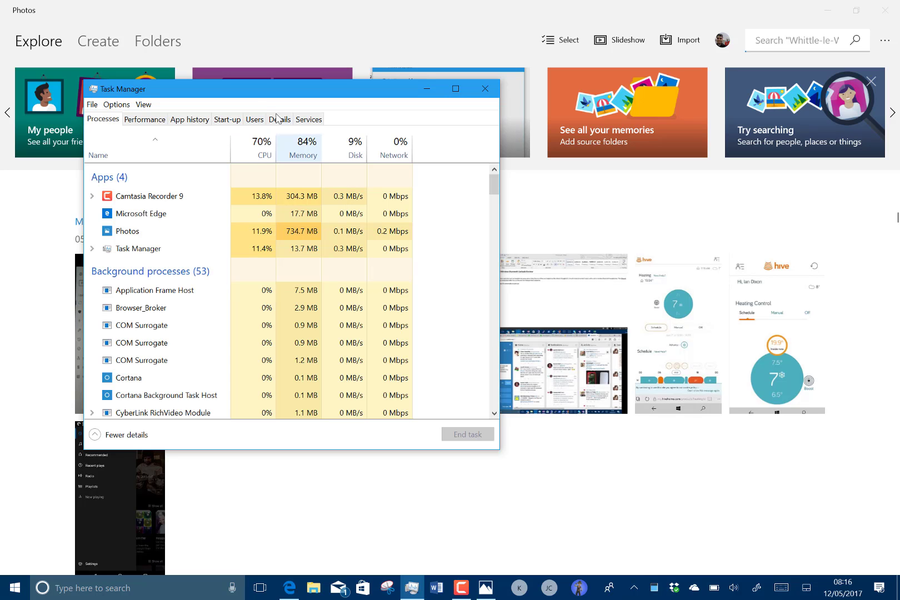
# - Show Task Manager's Details tab and widen the window so descriptions show fully
pyautogui.click(280, 120)
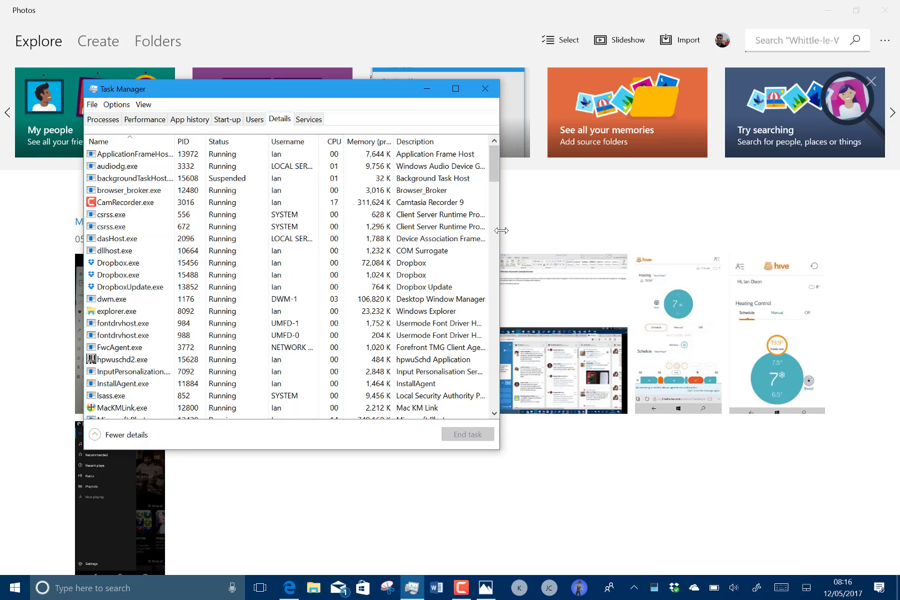
pyautogui.moveTo(501, 230); pyautogui.dragTo(620, 245)
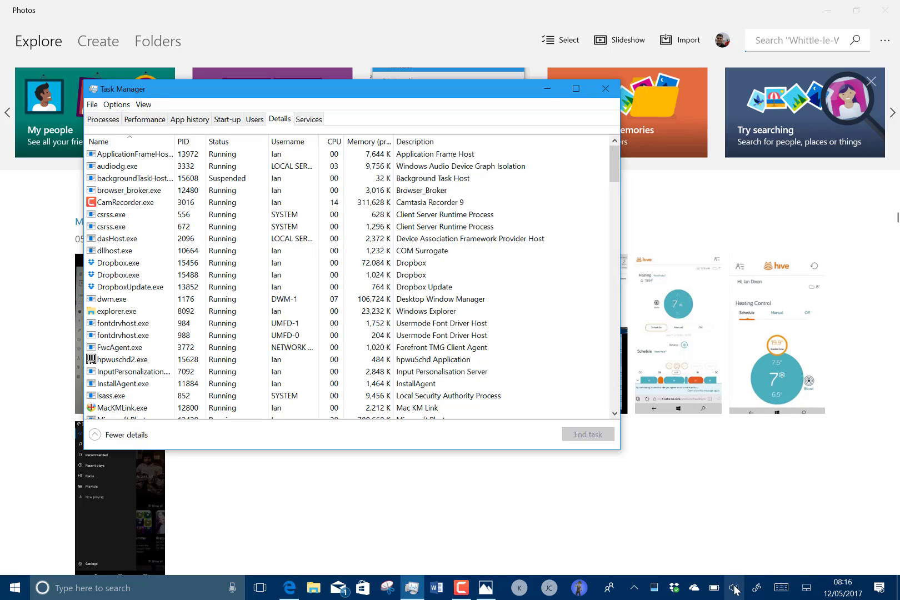
pyautogui.click(734, 587)
# - Open the Volume Mixer from the speaker icon and scroll across its app columns
pyautogui.rightClick(734, 587)
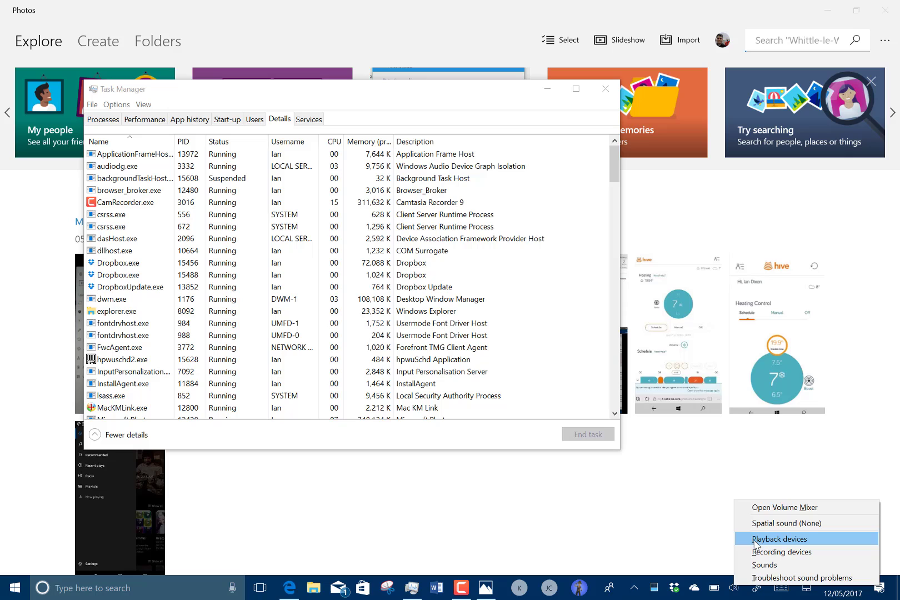
pyautogui.click(773, 507)
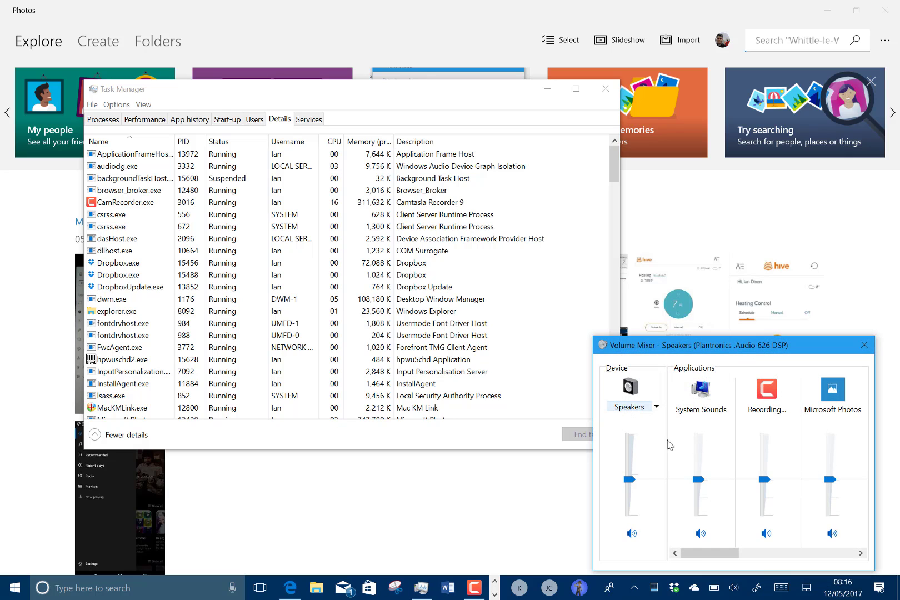
pyautogui.moveTo(717, 553); pyautogui.dragTo(669, 562)
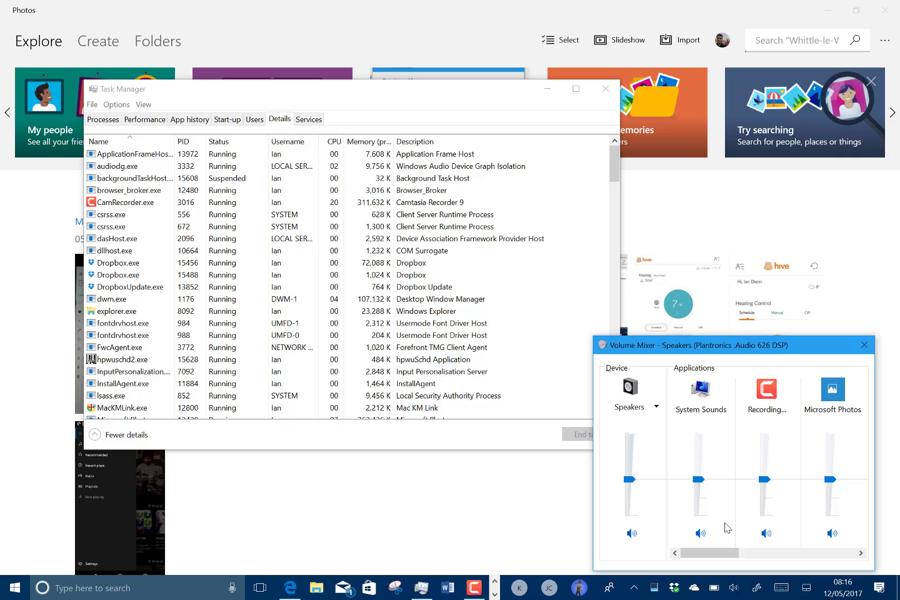
pyautogui.moveTo(710, 558); pyautogui.dragTo(780, 560)
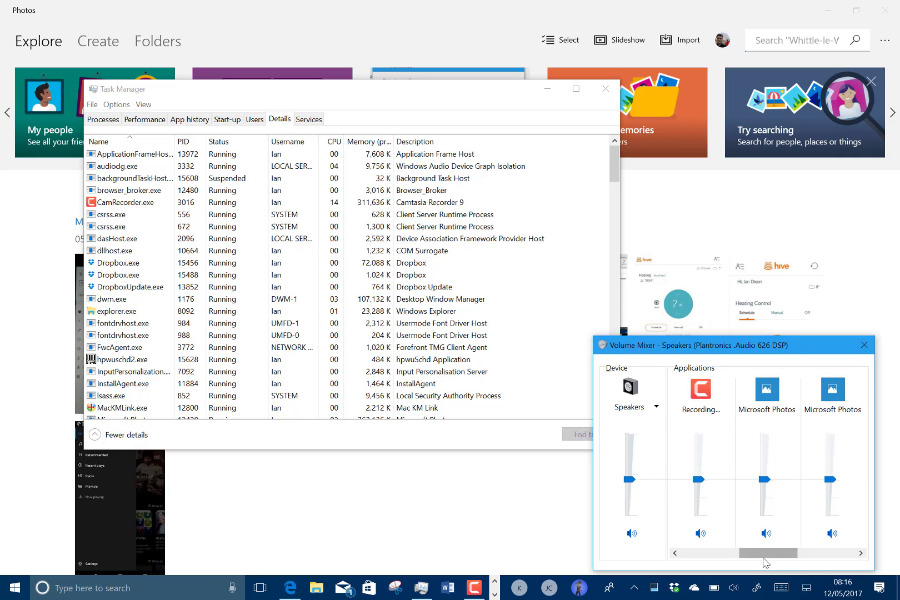
pyautogui.moveTo(772, 557)
pyautogui.mouseDown()
pyautogui.moveTo(833, 556)
pyautogui.moveTo(756, 555)
pyautogui.mouseUp()
pyautogui.click(14, 598)
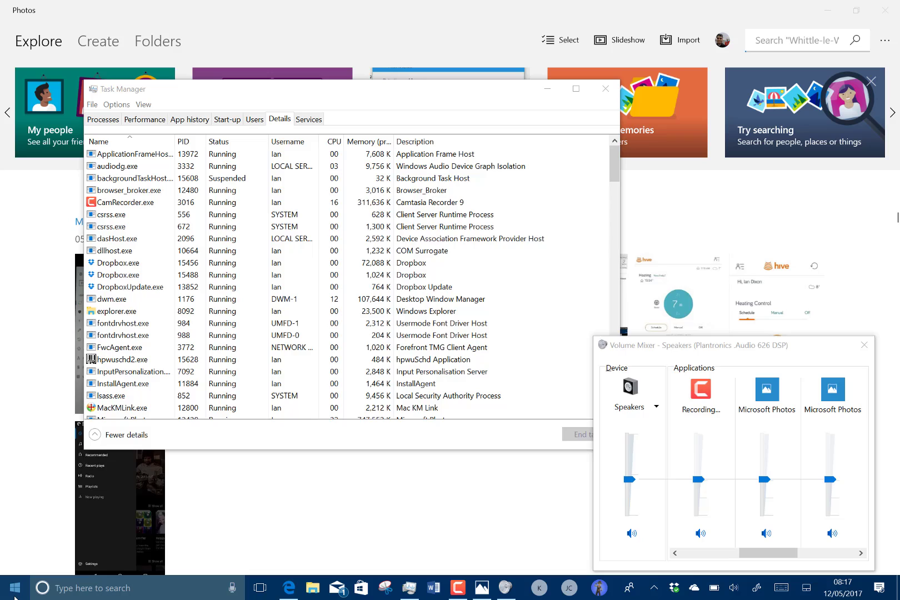
# - Play Sledgehammer in Groove Music from the Start tile folder, then minimize the player
pyautogui.click(337, 387)
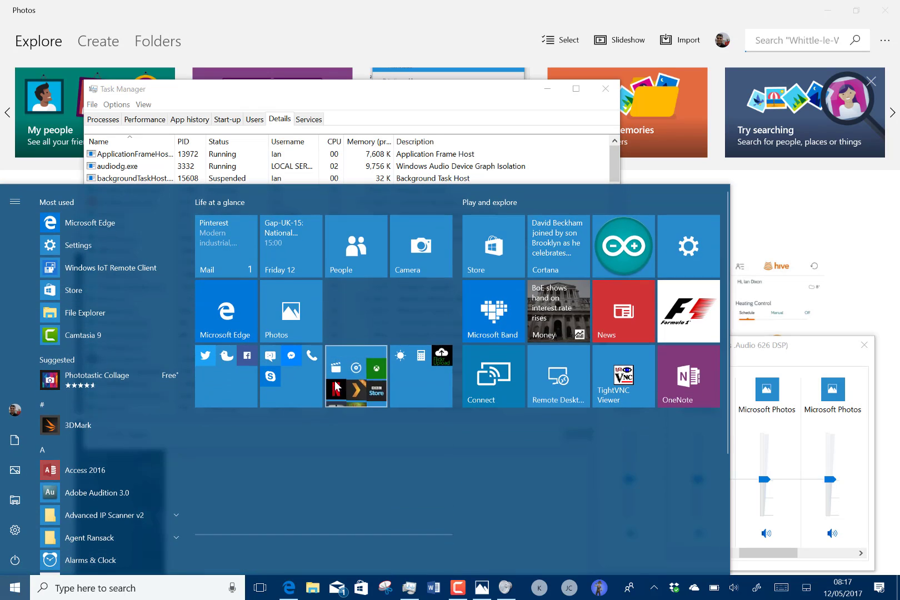
pyautogui.click(286, 464)
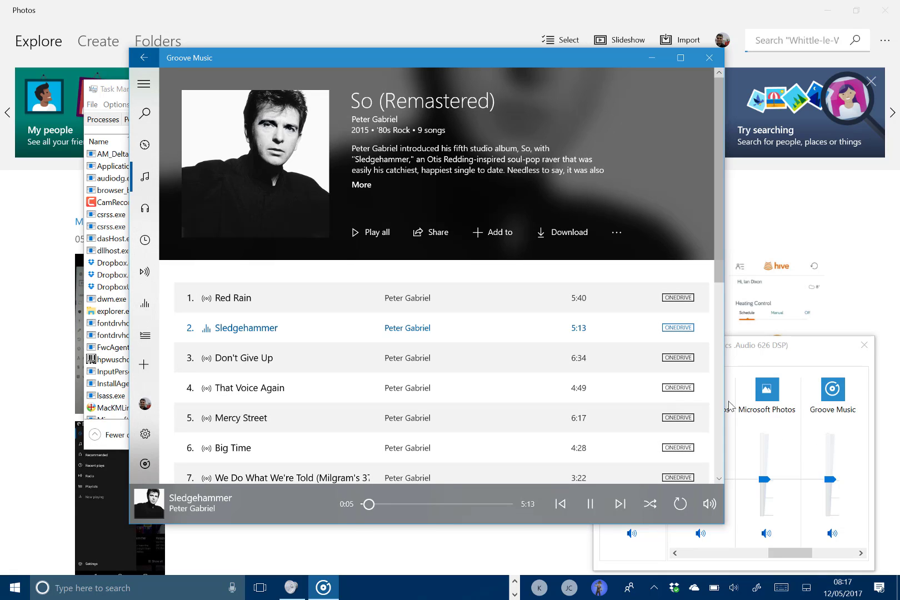
pyautogui.click(651, 58)
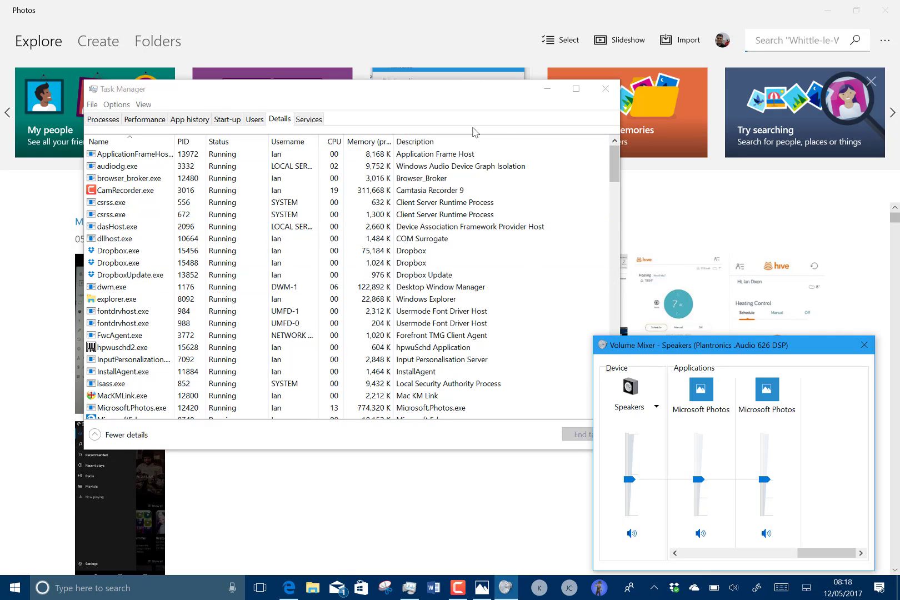
# - Bring the Photos Explore page with the May 2017 photos back to the front
pyautogui.click(423, 19)
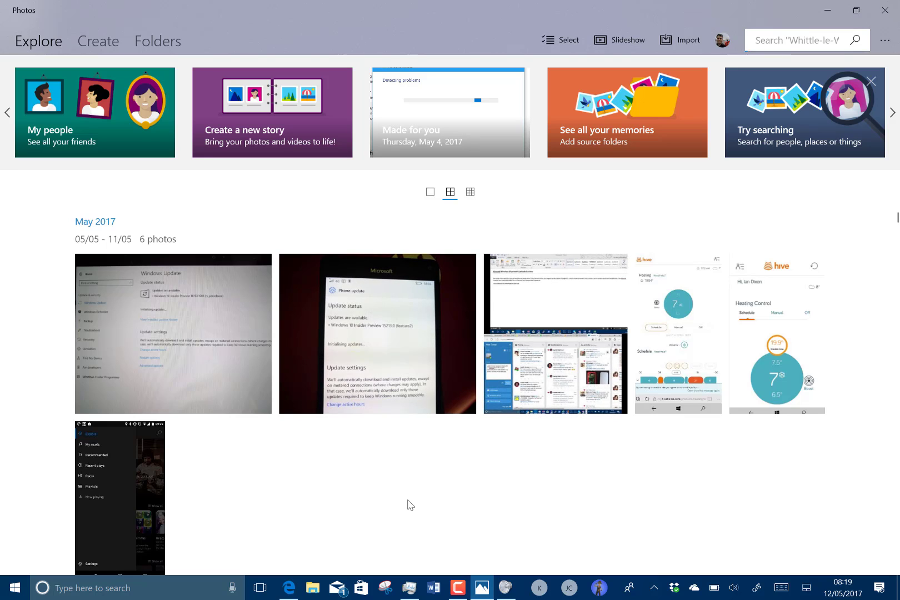
pyautogui.press('super')
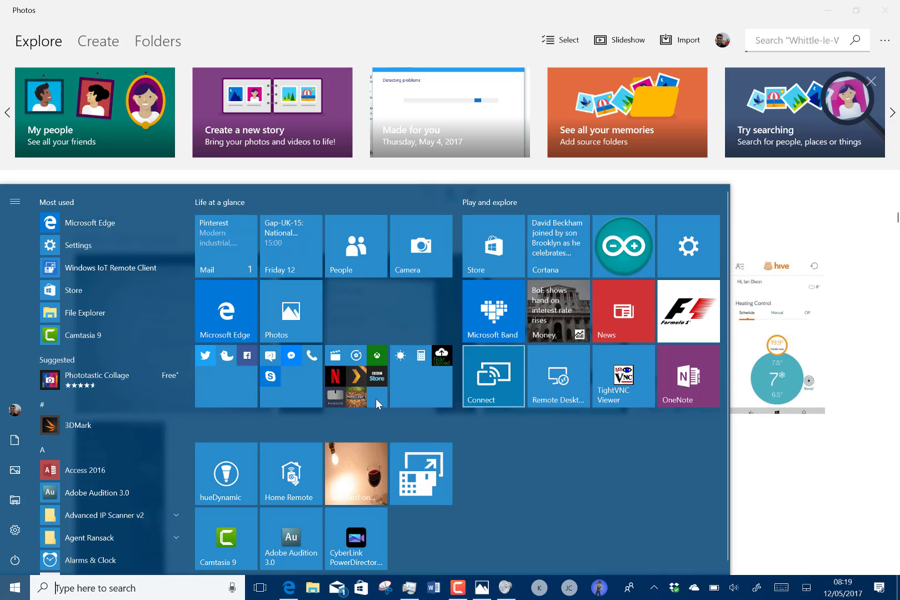
pyautogui.click(790, 502)
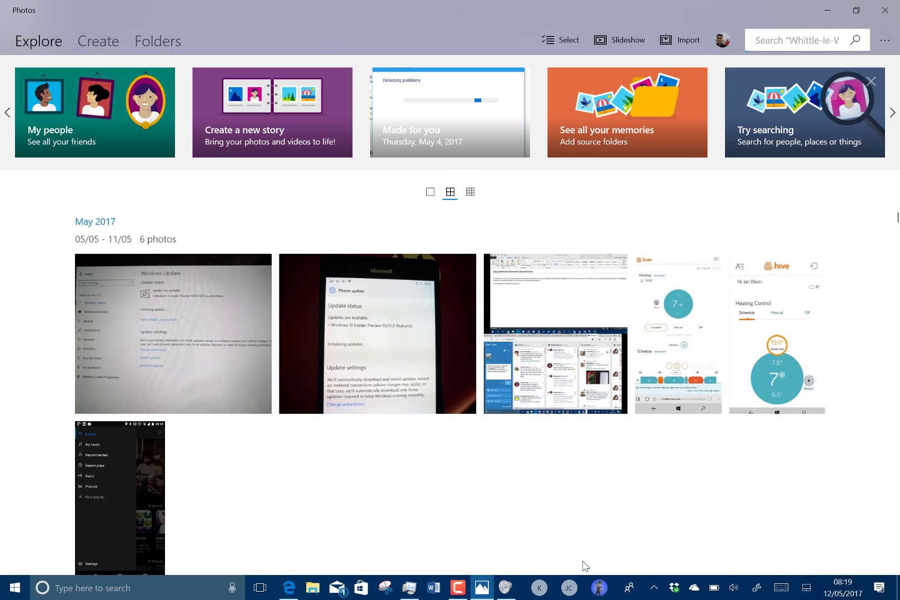